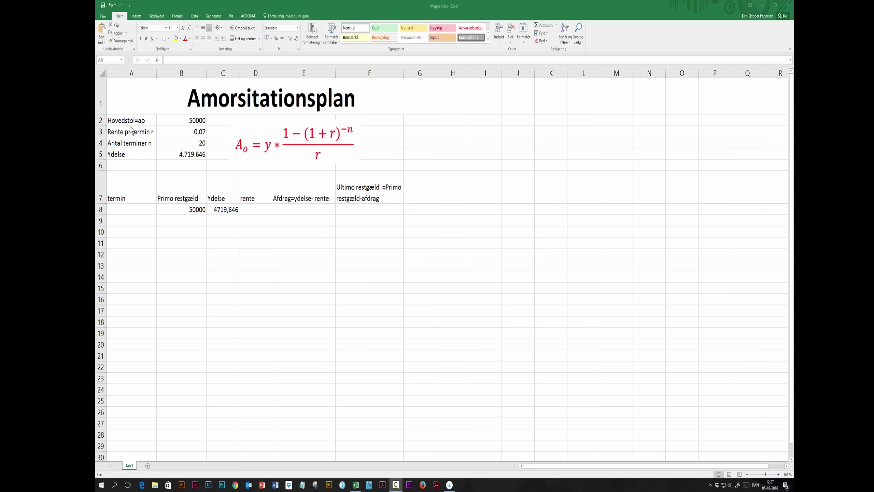
pyautogui.hotkey('alt', 'Tab')
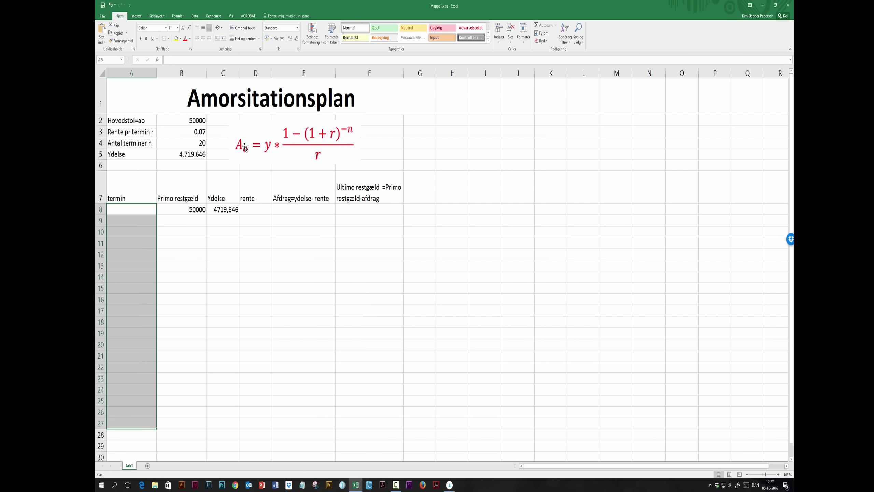
pyautogui.click(198, 121)
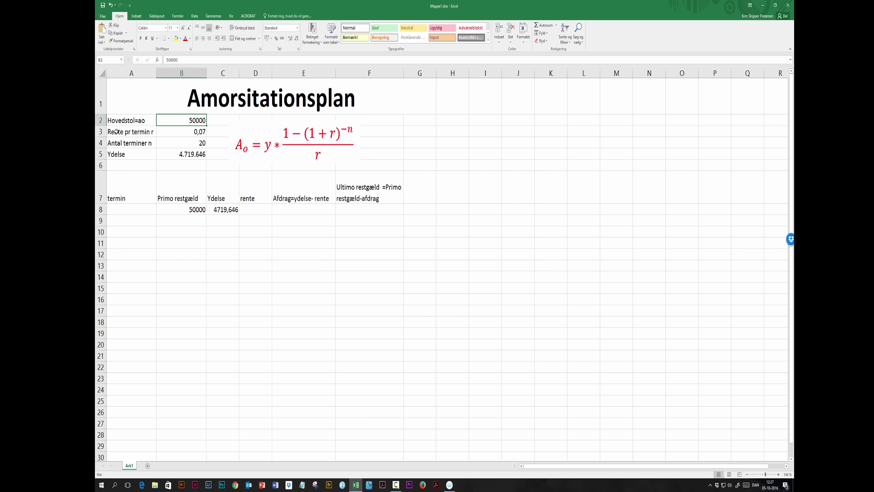
pyautogui.click(203, 134)
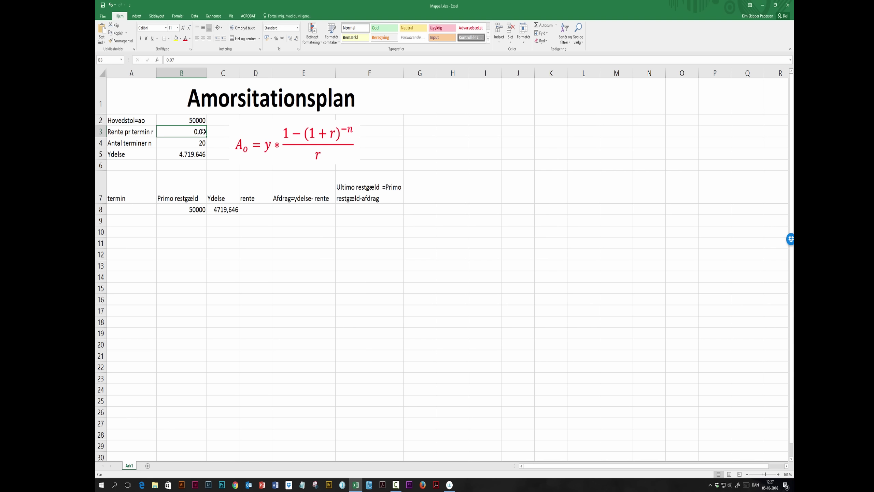
pyautogui.click(136, 147)
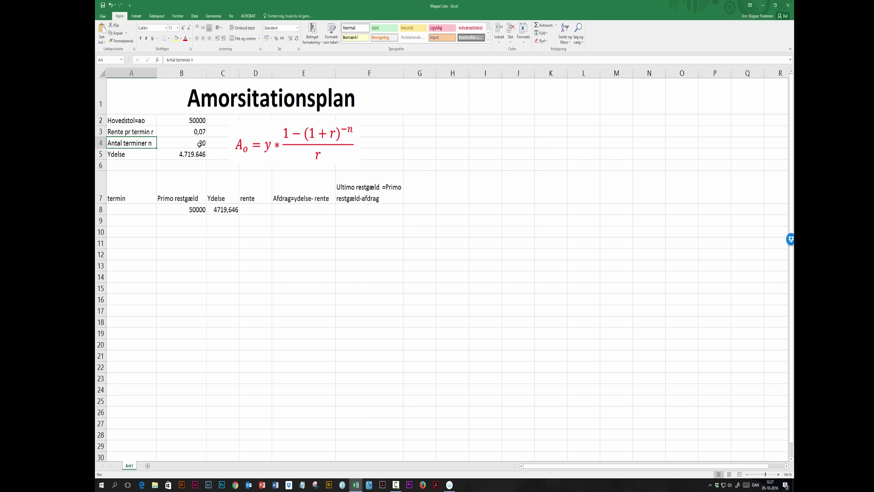
pyautogui.click(198, 156)
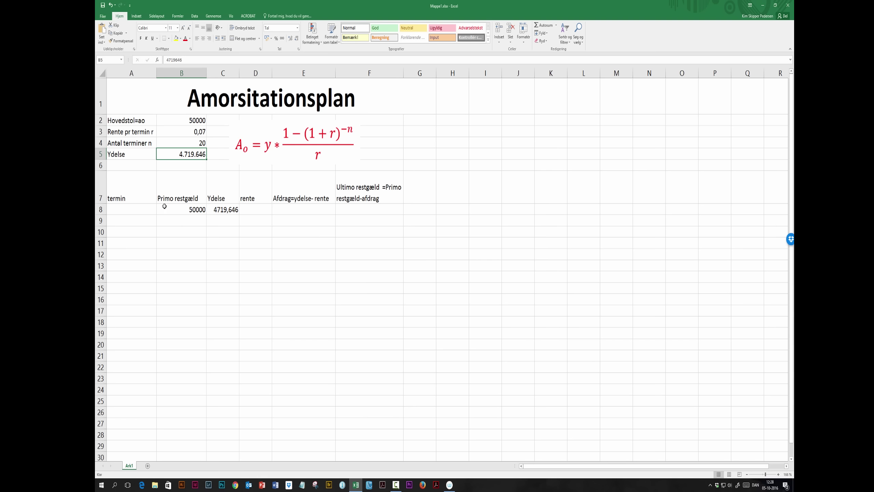
# Number the terms 1 to 20 in the termin column, from A8 down to A27
pyautogui.click(145, 210)
pyautogui.write('1')
pyautogui.press('Return')
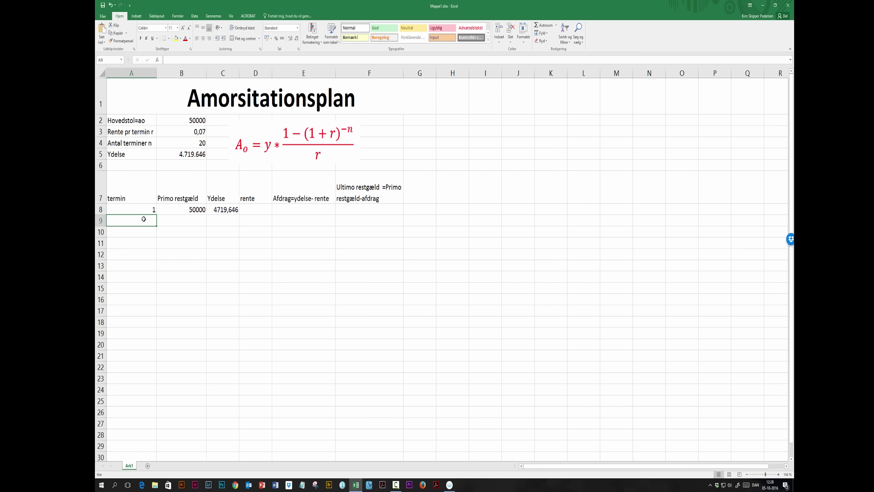
pyautogui.write('2')
pyautogui.press('Return')
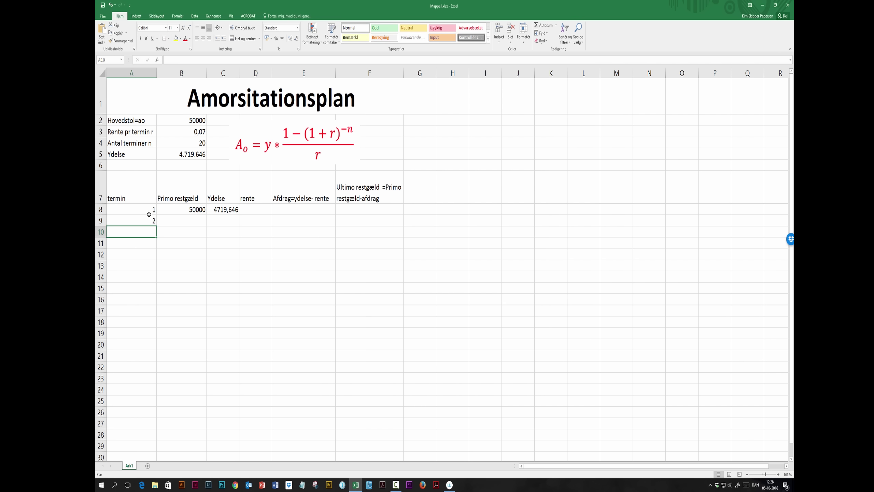
pyautogui.moveTo(152, 210); pyautogui.dragTo(154, 221)
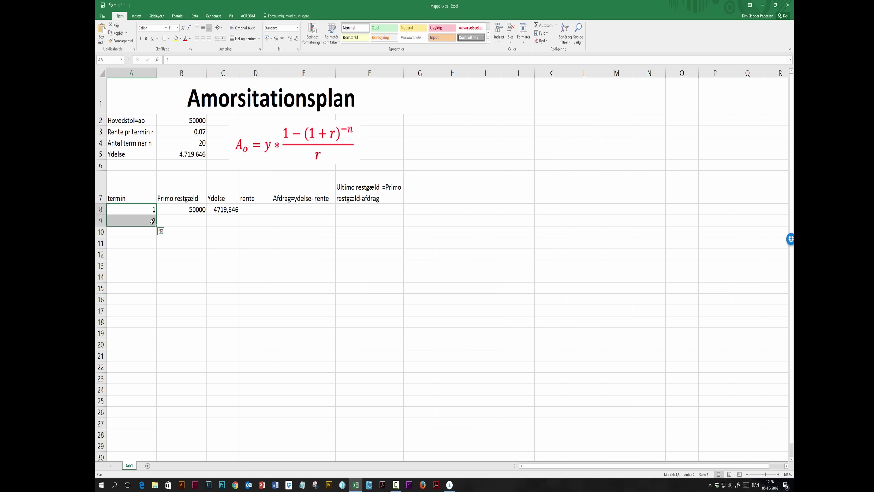
pyautogui.moveTo(157, 226); pyautogui.dragTo(163, 433)
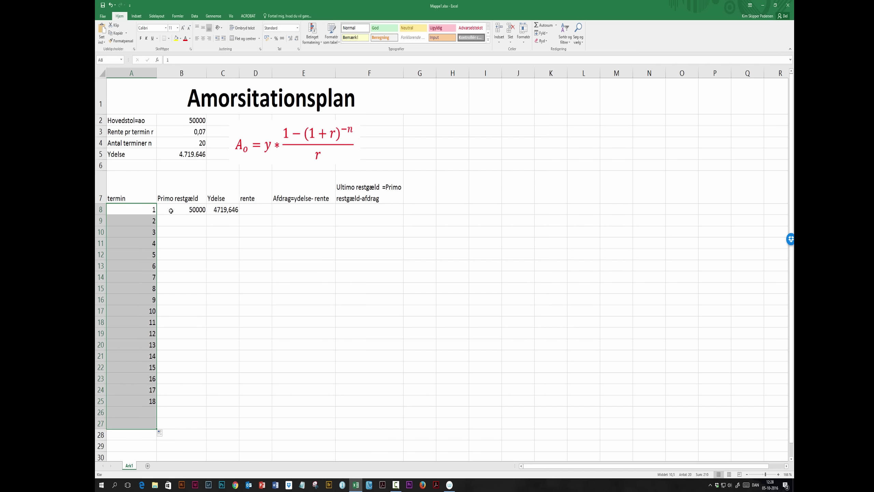
# Try calculating the first term's interest in D8 with =B8*$B$3, and clear the cell again
pyautogui.click(262, 209)
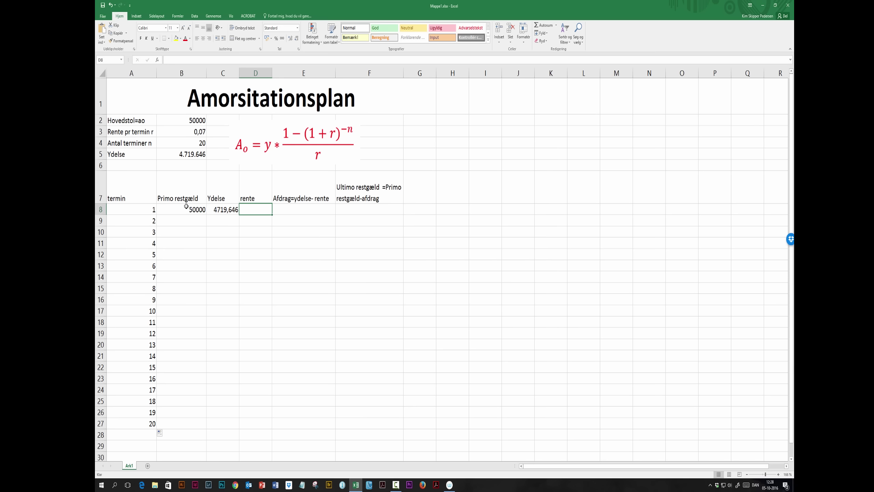
pyautogui.write('=')
pyautogui.click(198, 209)
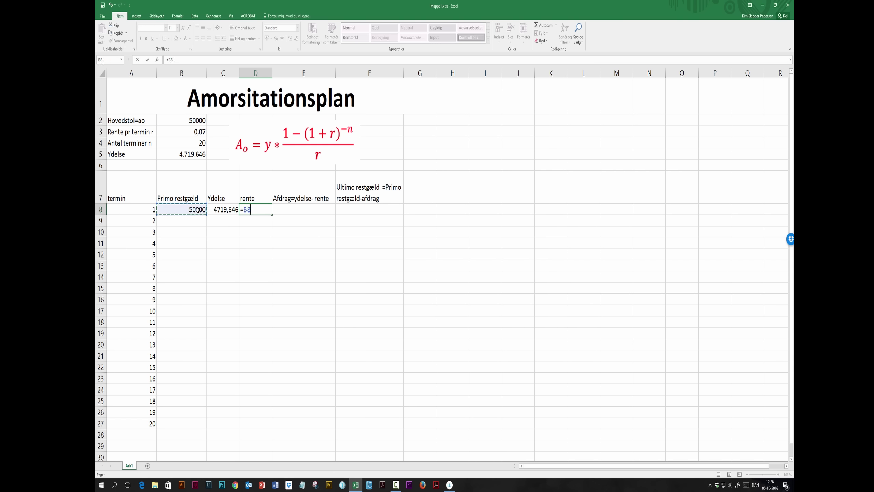
pyautogui.write('*')
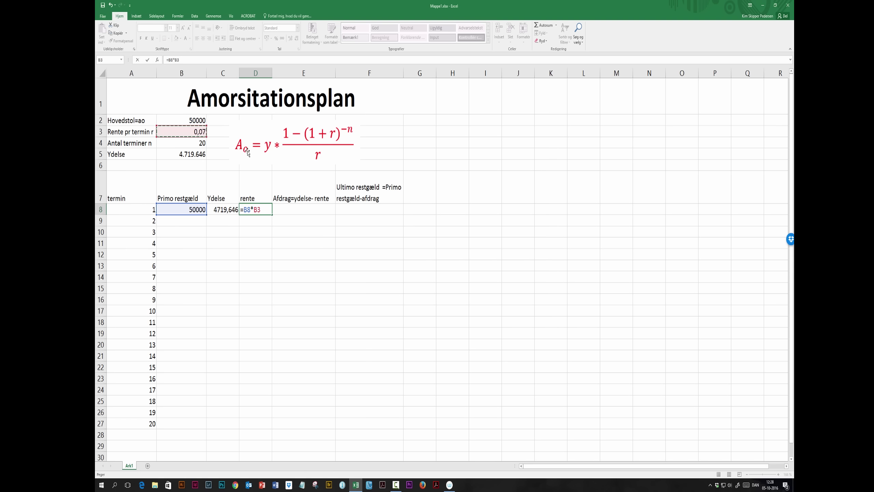
pyautogui.press('F4')
pyautogui.click(289, 252)
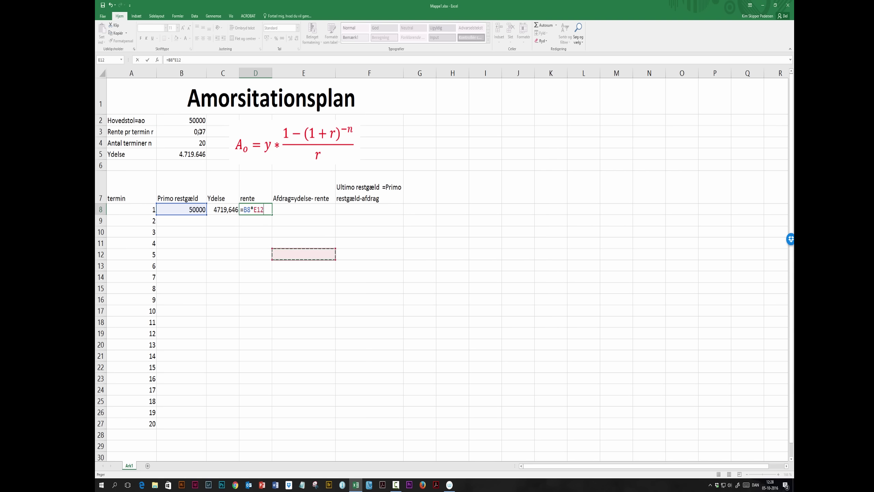
pyautogui.click(193, 132)
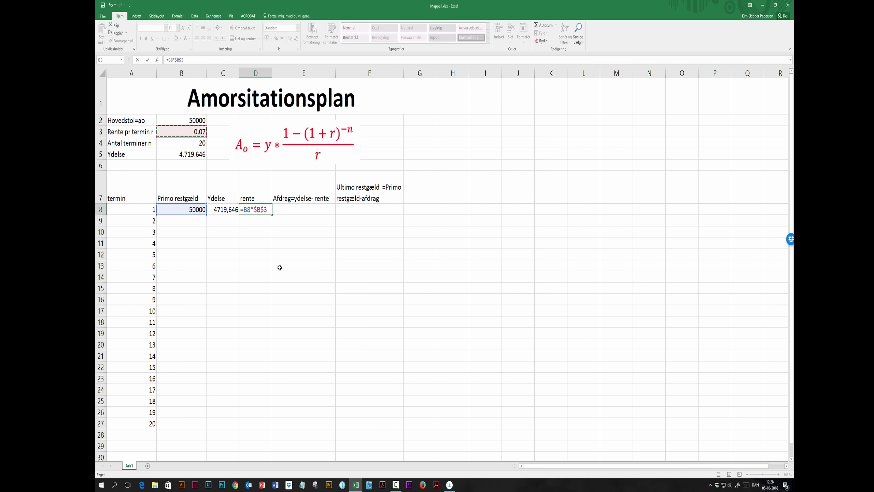
pyautogui.press('Return')
pyautogui.click(264, 208)
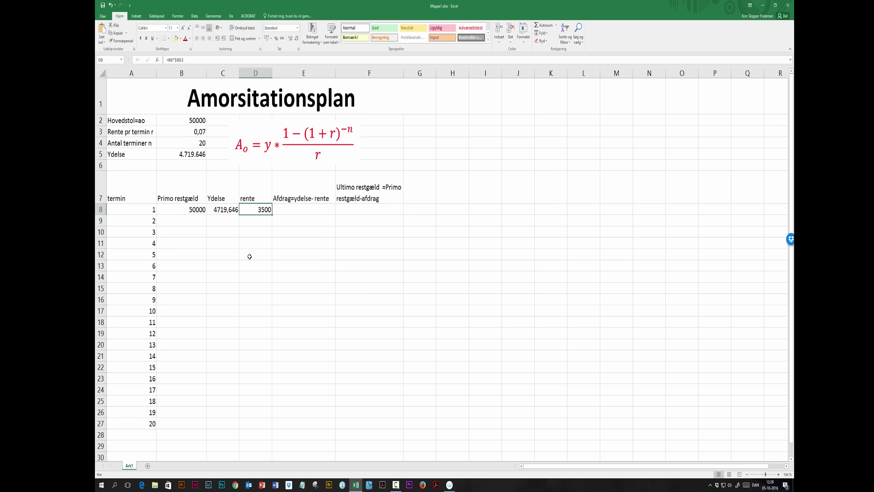
pyautogui.press('Delete')
# Name the interest rate cell B3 "rente" and calculate the first term's interest in D8 as =B8*rente
pyautogui.click(200, 130)
pyautogui.click(108, 59)
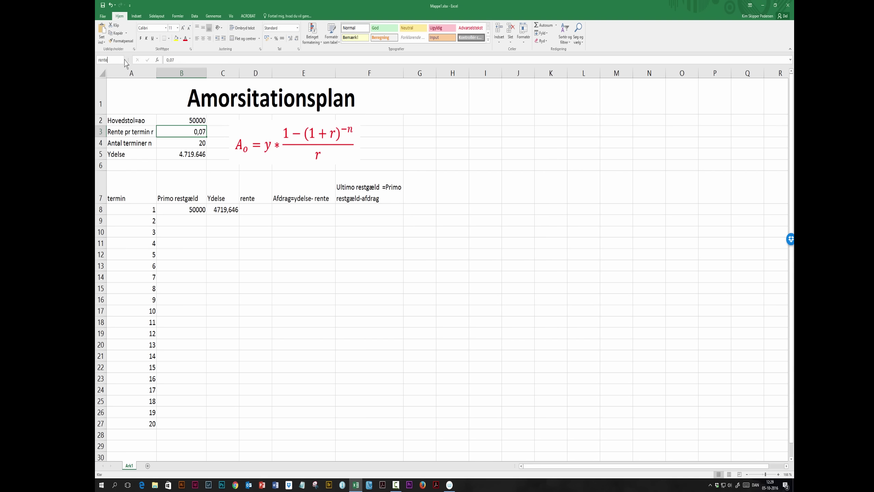
pyautogui.click(251, 212)
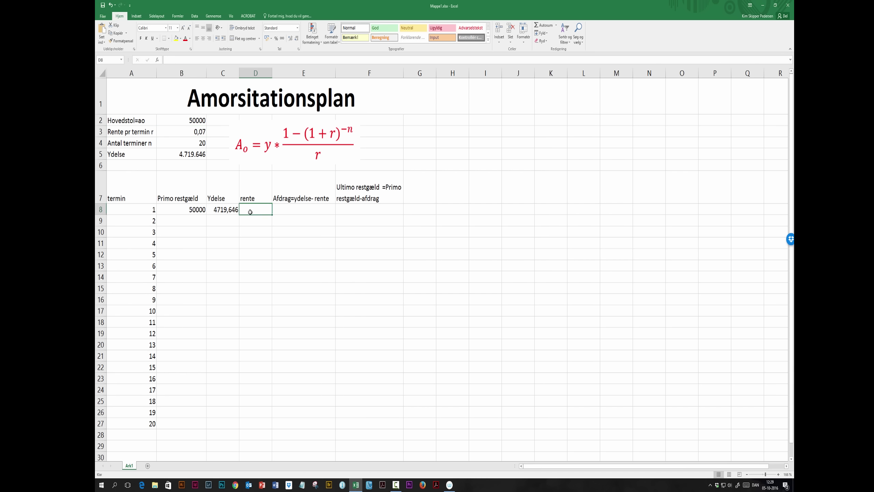
pyautogui.write('=')
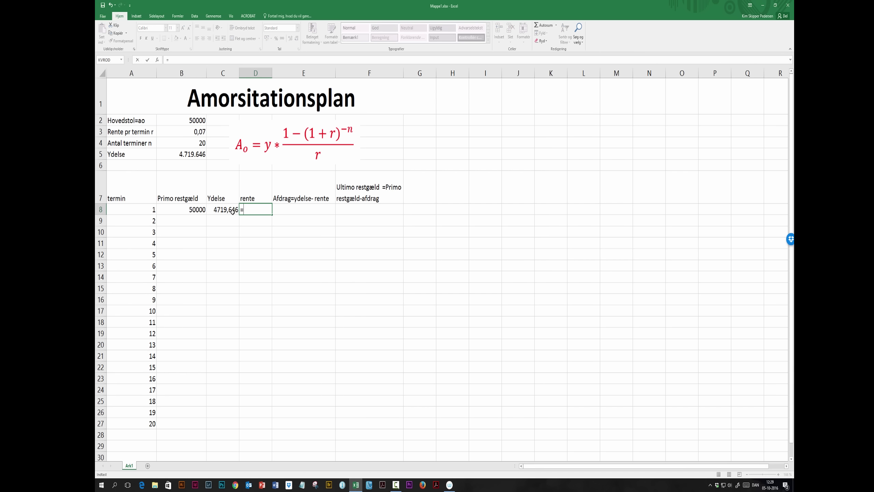
pyautogui.click(201, 209)
pyautogui.write('*re')
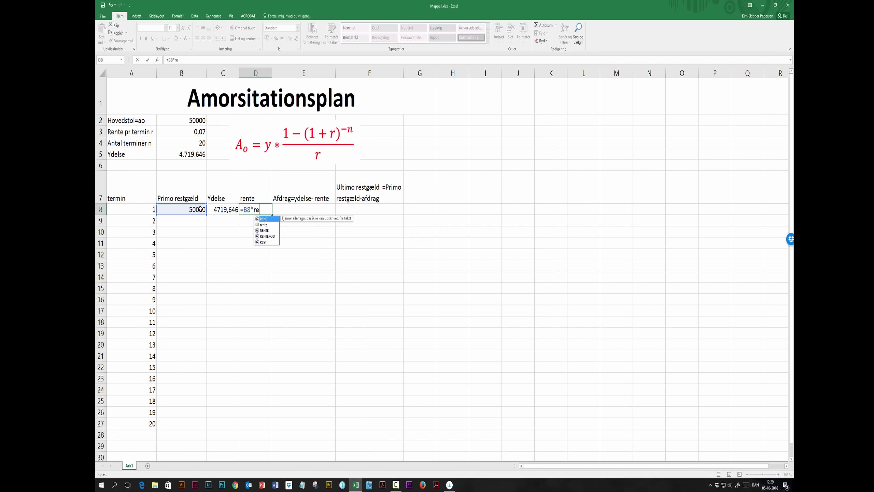
pyautogui.write('nte')
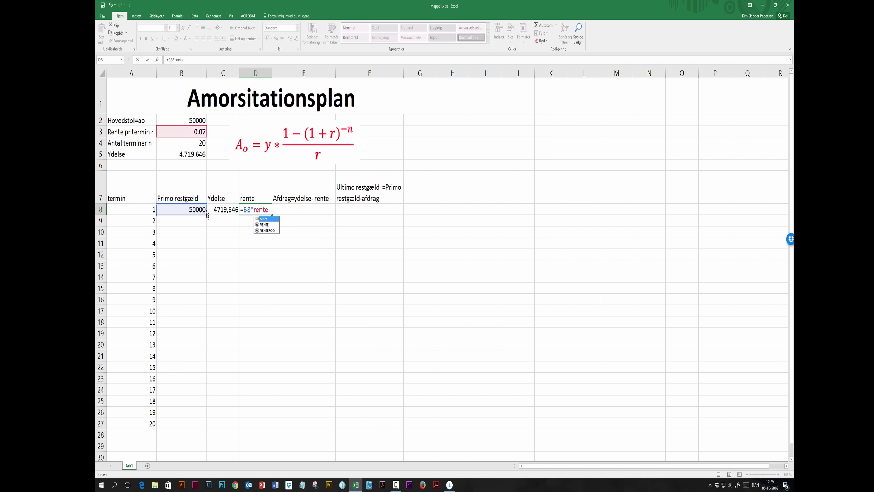
pyautogui.click(270, 221)
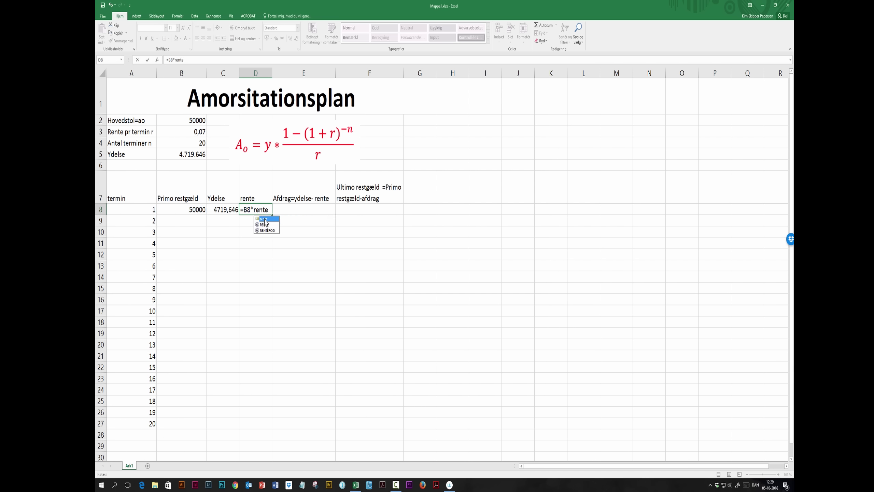
pyautogui.press('Return')
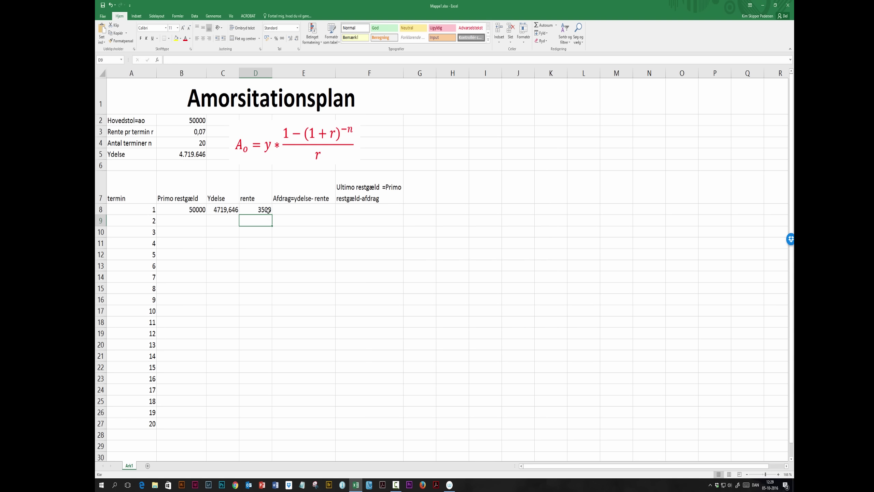
pyautogui.click(201, 130)
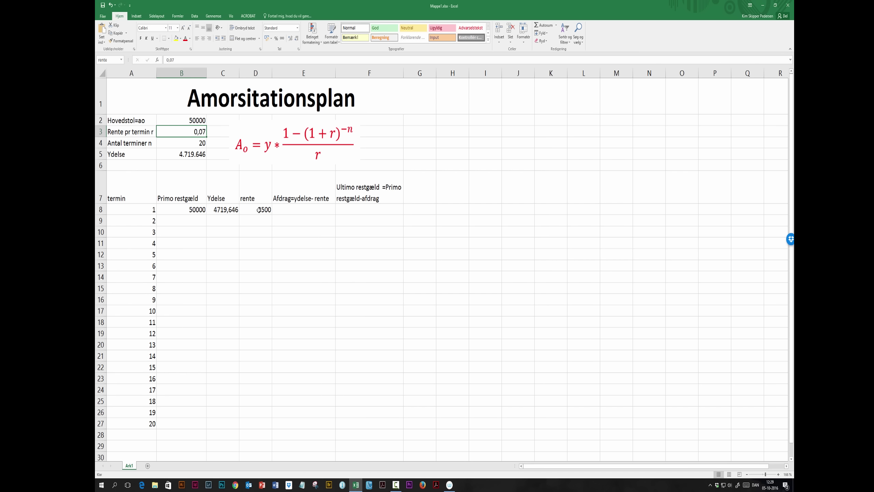
pyautogui.click(259, 208)
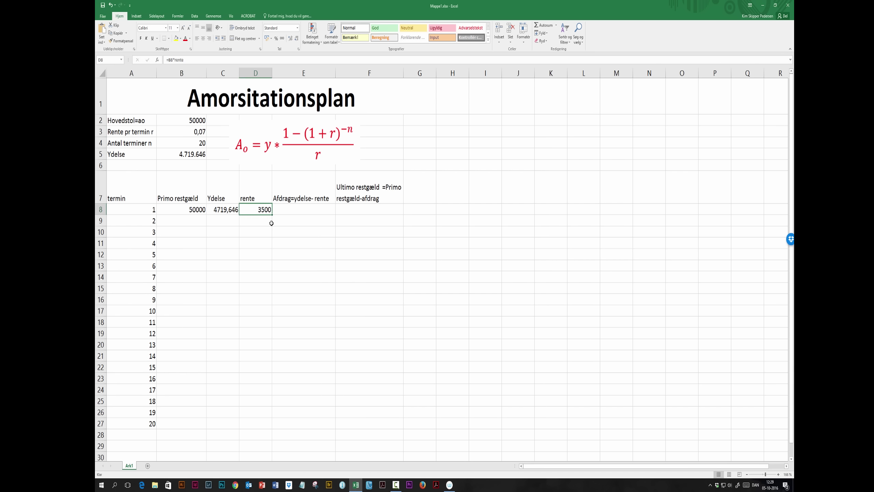
# Calculate the first term's repayment (Afdrag) in E8 as payment minus interest, =C8-D8
pyautogui.click(296, 206)
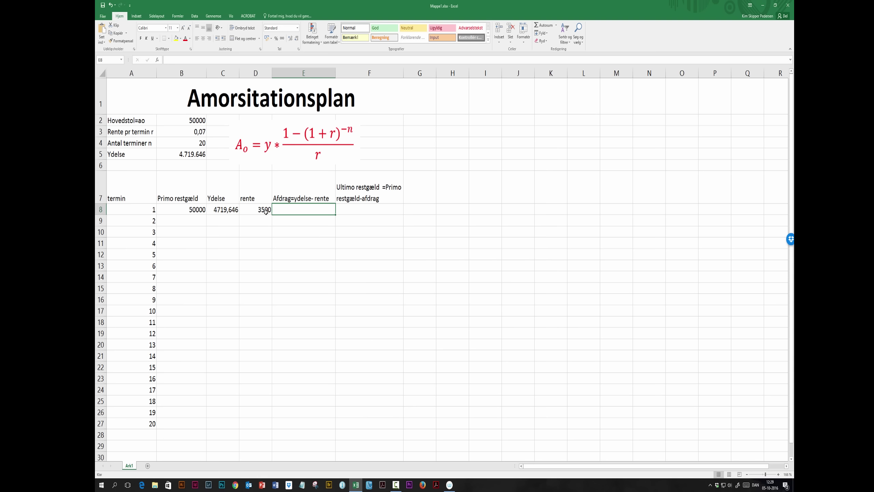
pyautogui.write('=')
pyautogui.click(231, 209)
pyautogui.write('-')
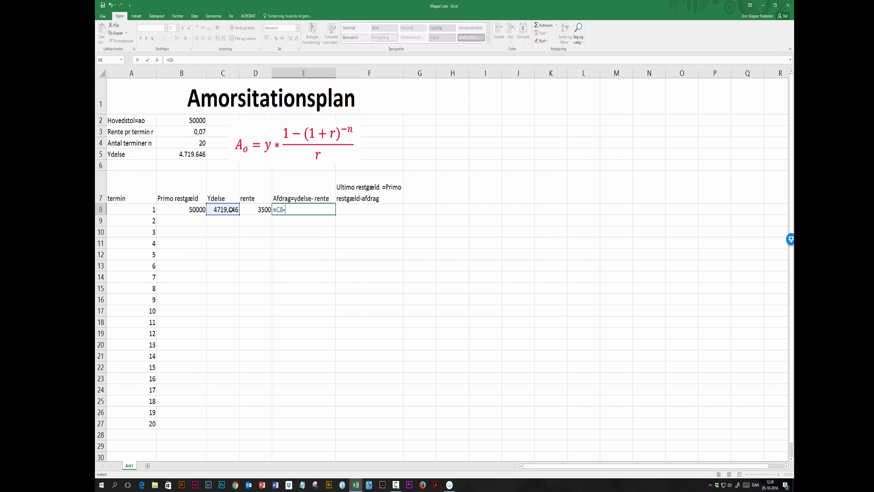
pyautogui.click(251, 210)
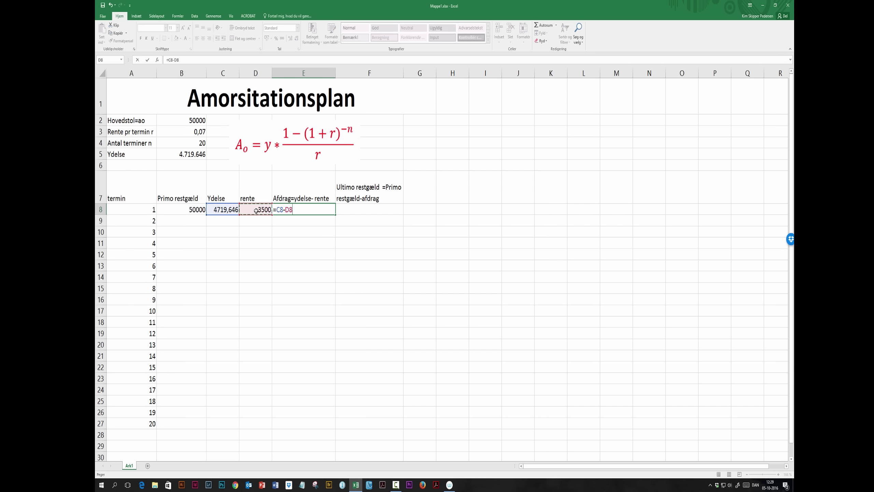
pyautogui.press('Return')
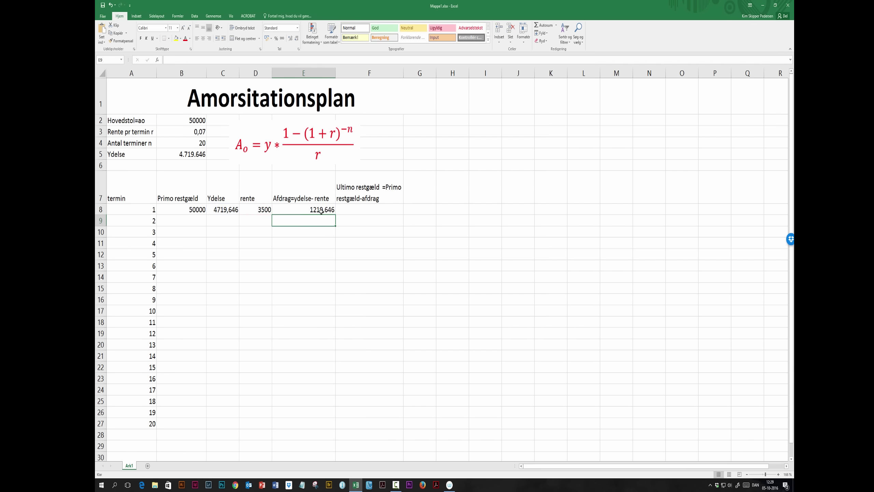
# Calculate the first term's closing balance (Ultimo restgæld) in F8 as opening balance minus repayment, =B8-E8
pyautogui.click(360, 209)
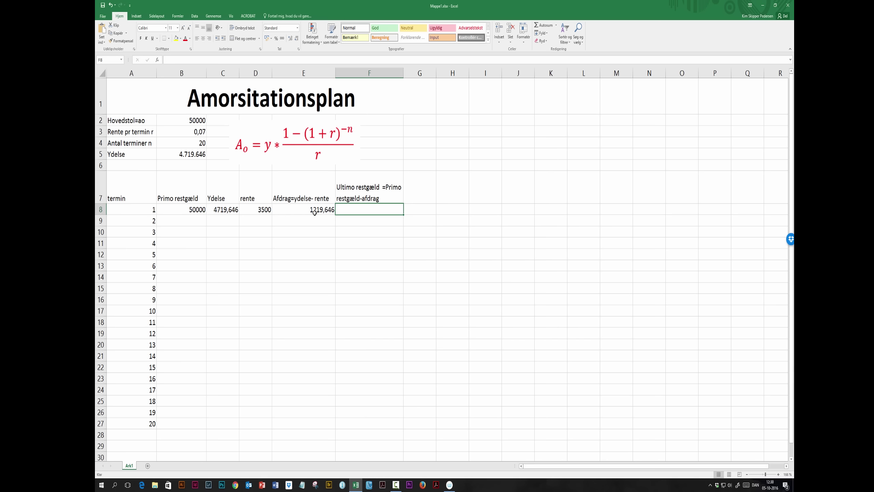
pyautogui.write('=')
pyautogui.click(194, 211)
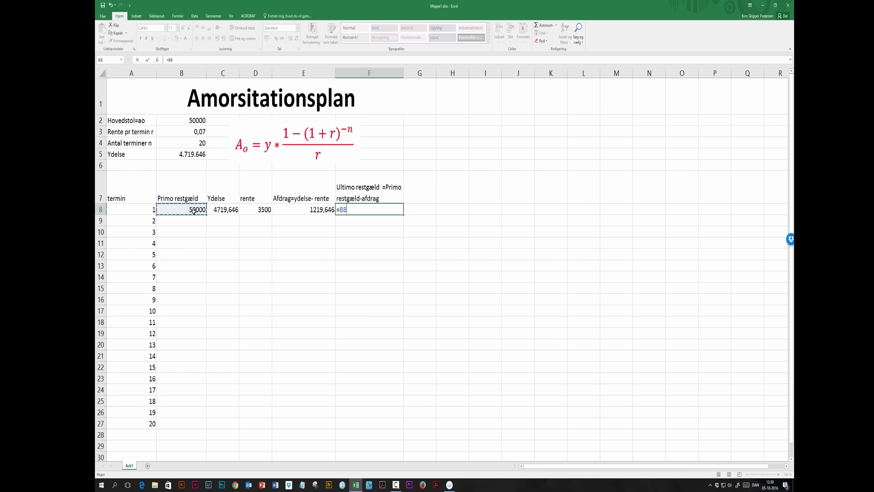
pyautogui.write('-')
pyautogui.click(305, 206)
pyautogui.press('Return')
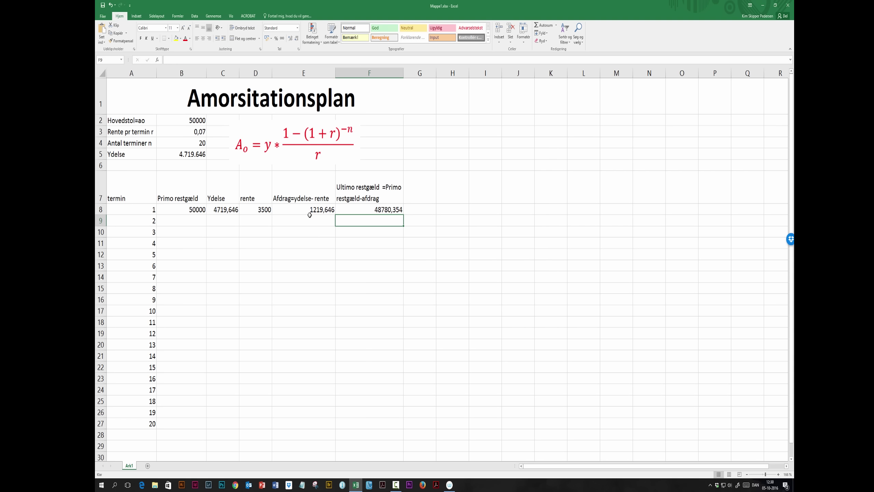
# Carry the first term's closing balance over as the second term's opening balance, with =F8 in B9
pyautogui.click(381, 208)
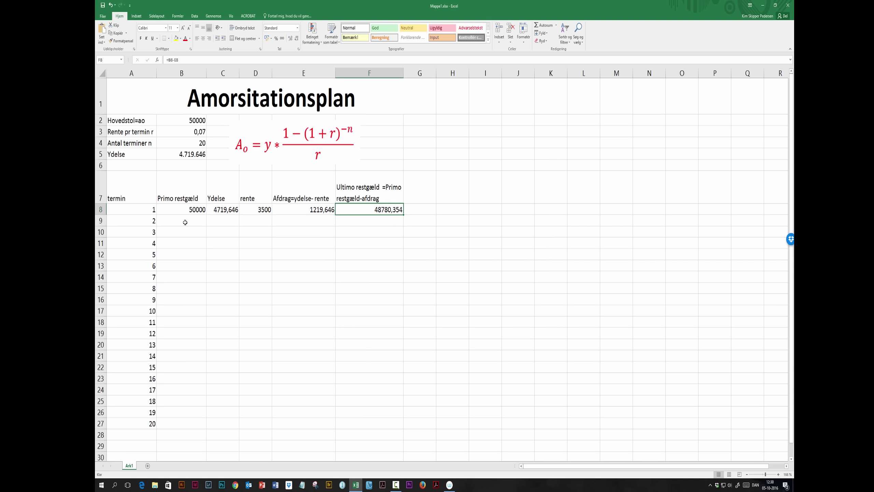
pyautogui.click(185, 222)
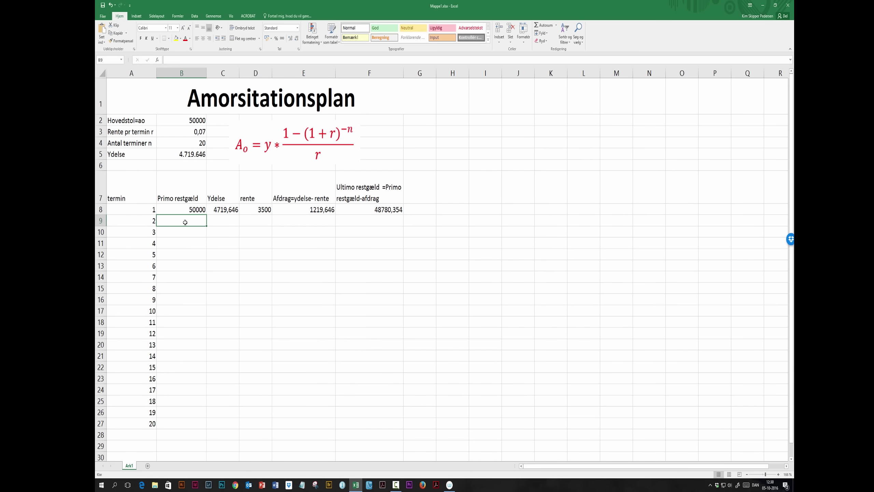
pyautogui.write('=')
pyautogui.click(387, 207)
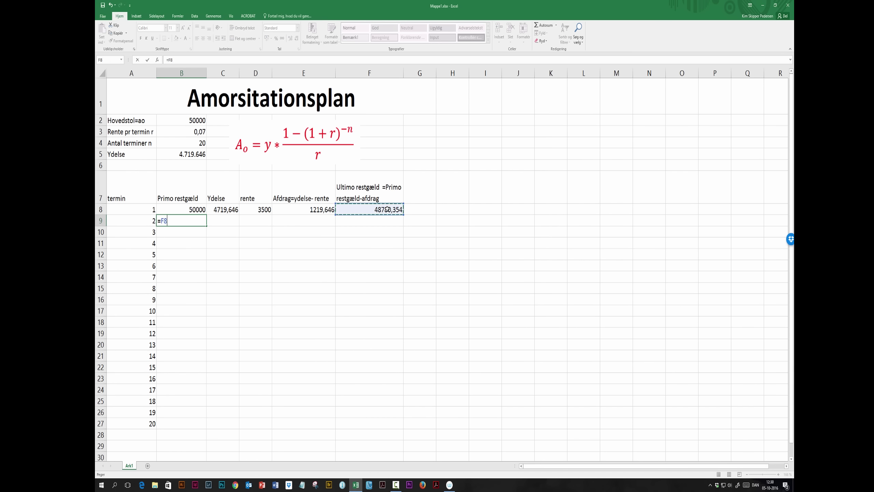
pyautogui.press('Return')
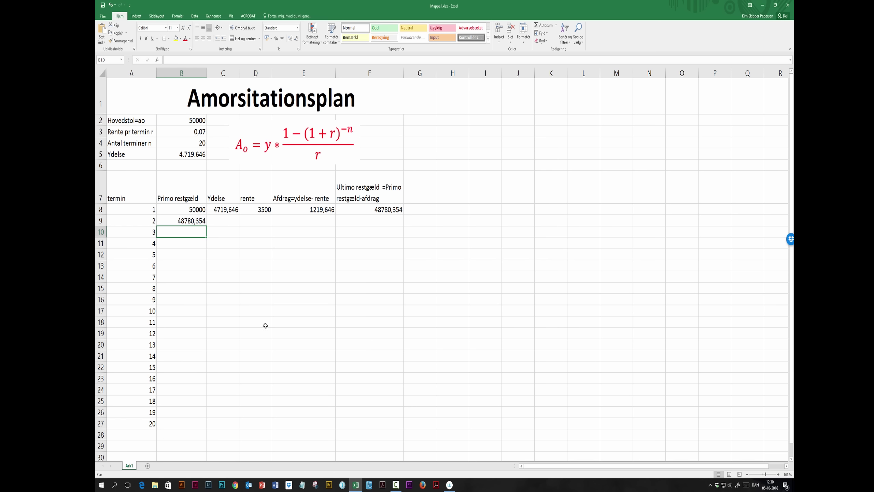
# Fill the opening balance formula in B9 and the payment (Ydelse) in C8 down to term 20 in row 27
pyautogui.click(204, 221)
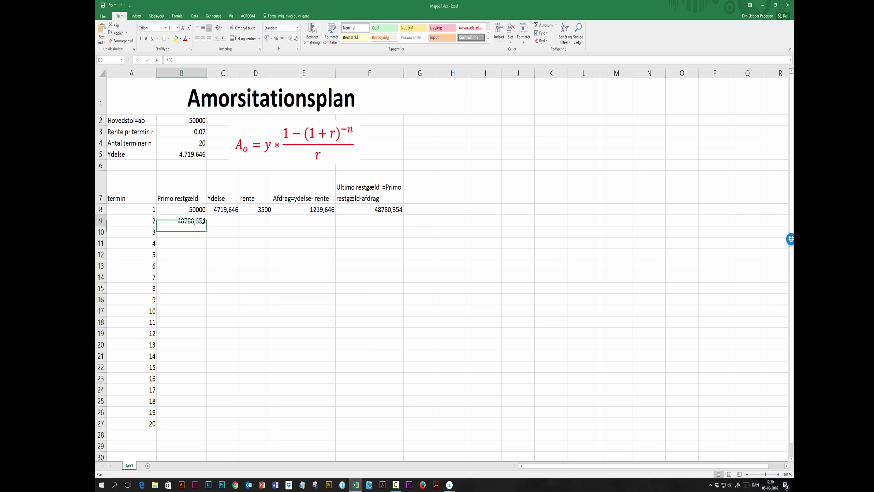
pyautogui.moveTo(207, 226); pyautogui.dragTo(209, 428)
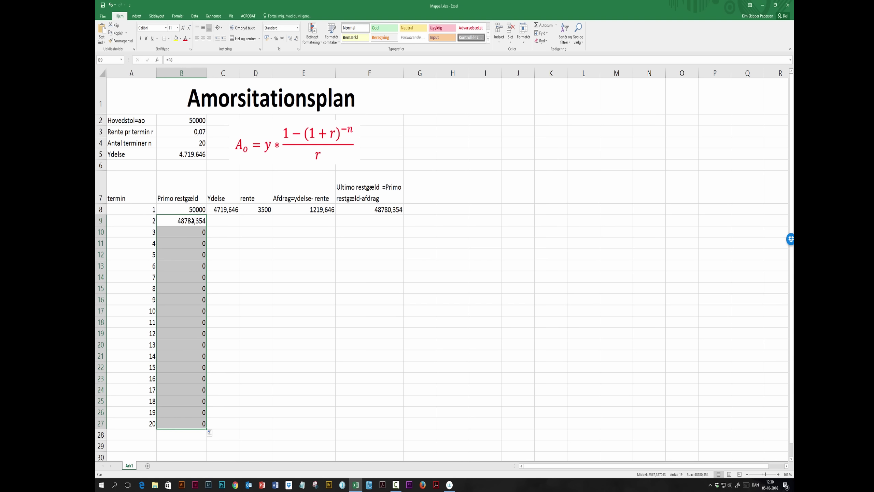
pyautogui.click(229, 212)
pyautogui.moveTo(239, 215); pyautogui.dragTo(235, 426)
# Fill the interest formula in D8 and the repayment formula in E8 down to term 20 in row 27
pyautogui.click(261, 213)
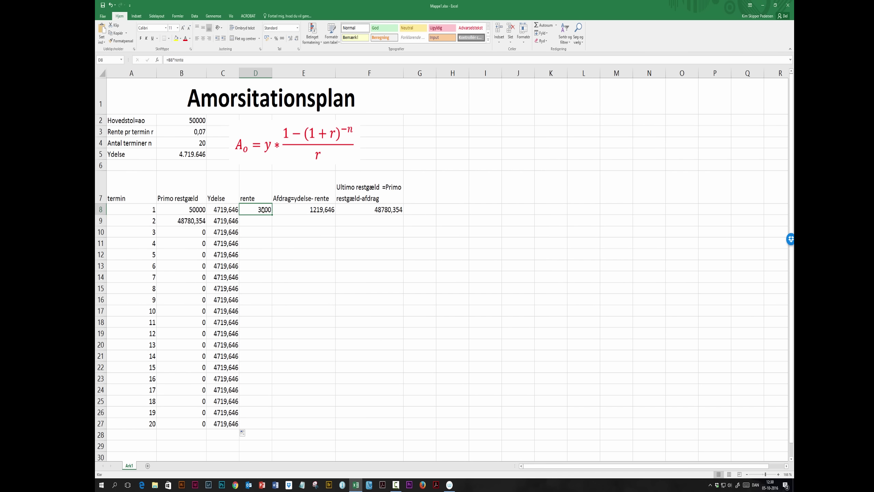
pyautogui.moveTo(272, 215); pyautogui.dragTo(262, 425)
pyautogui.click(331, 212)
pyautogui.moveTo(335, 215); pyautogui.dragTo(324, 425)
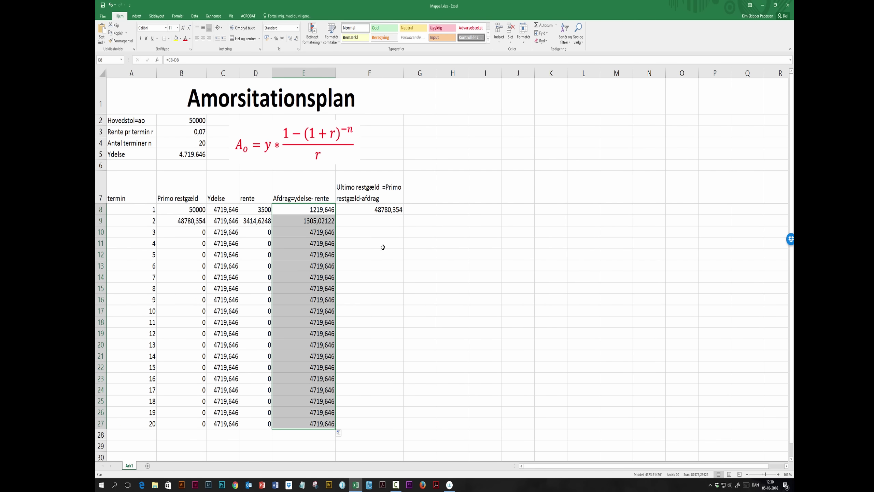
# Fill the closing balance (Ultimo restgæld) formula from F8 down to term 20 in F27
pyautogui.click(389, 212)
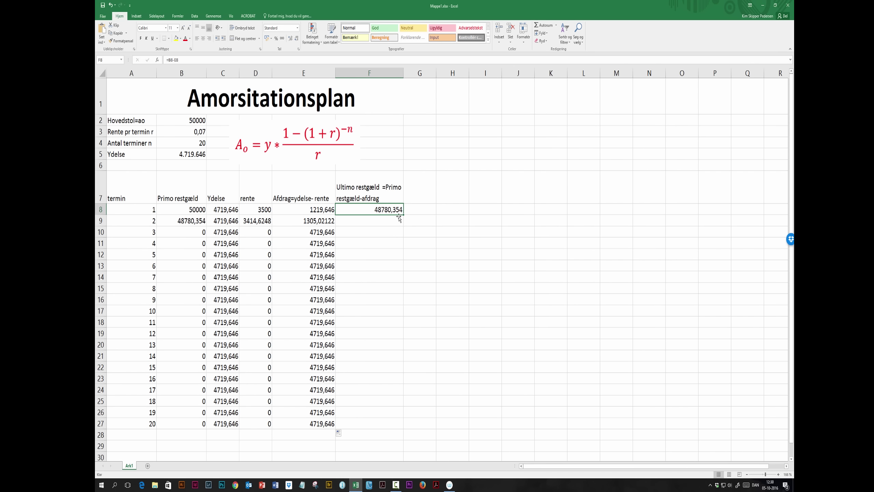
pyautogui.moveTo(403, 215); pyautogui.dragTo(402, 431)
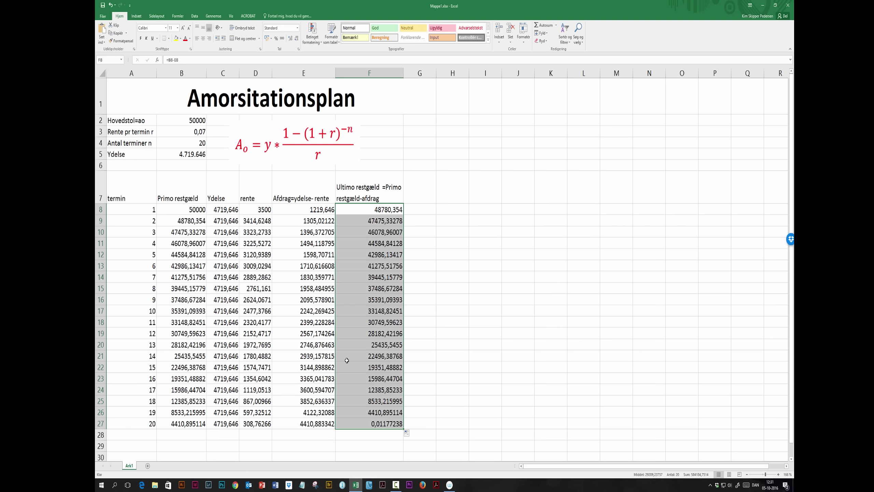
pyautogui.click(434, 297)
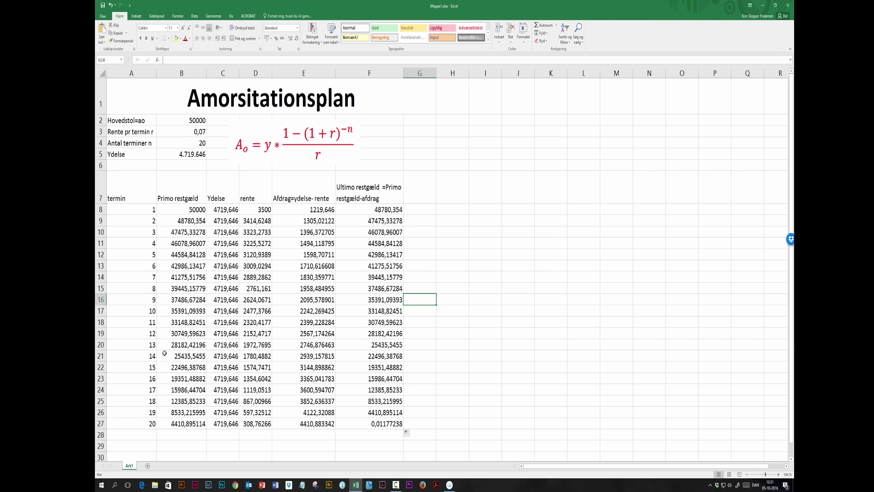
pyautogui.click(386, 345)
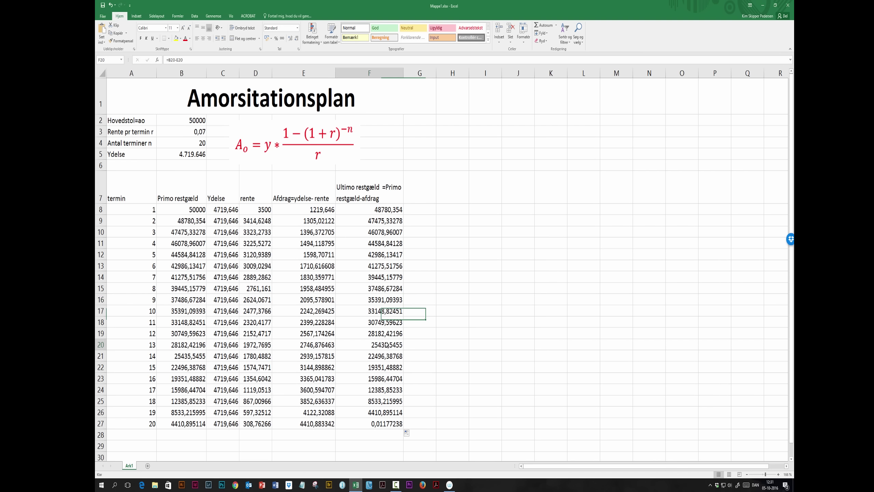